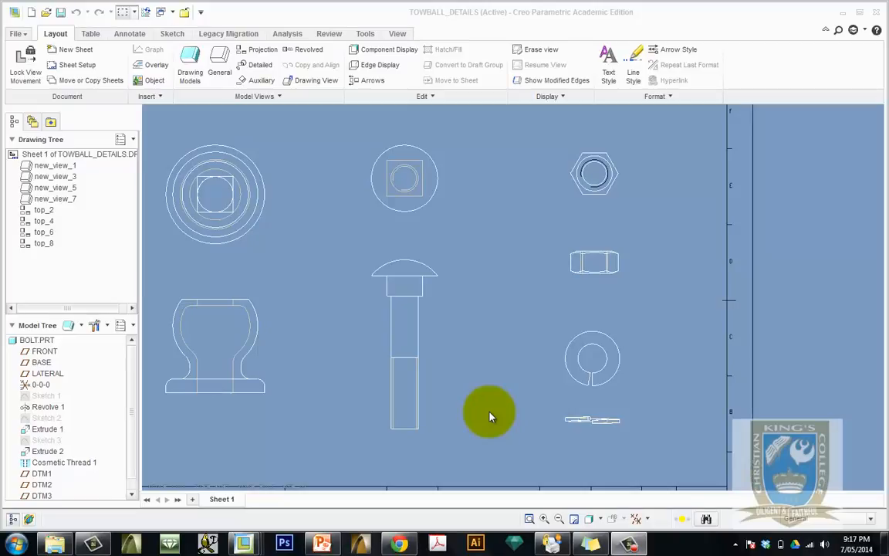
Switch to the PowerPoint sectioning examples and compare the revolved section slide with the removed section slide
{"action": "left_click", "coordinate": [322, 544]}
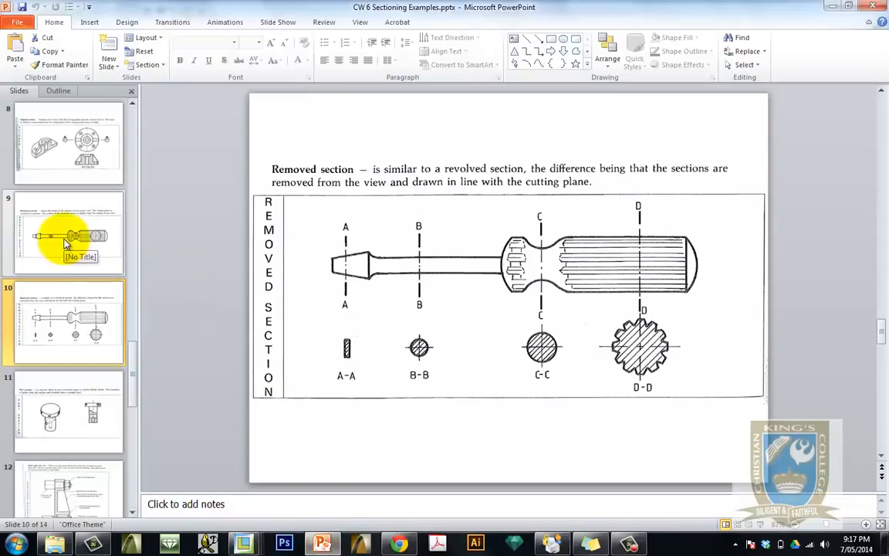
{"action": "left_click", "coordinate": [68, 237]}
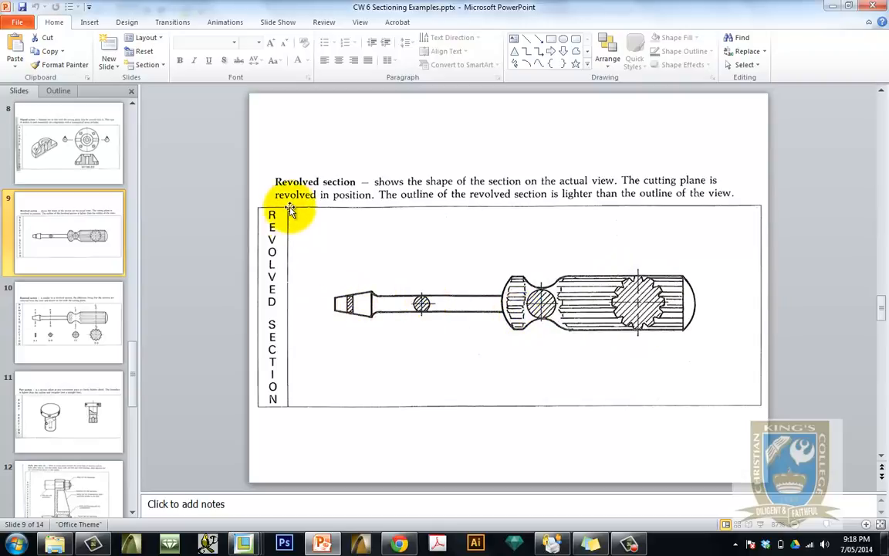
{"action": "left_click", "coordinate": [70, 318]}
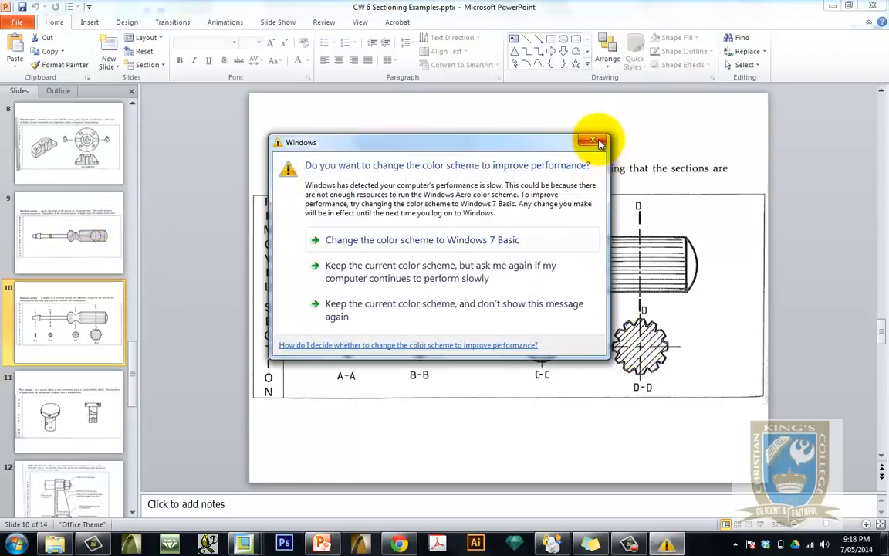
{"action": "left_click", "coordinate": [594, 141]}
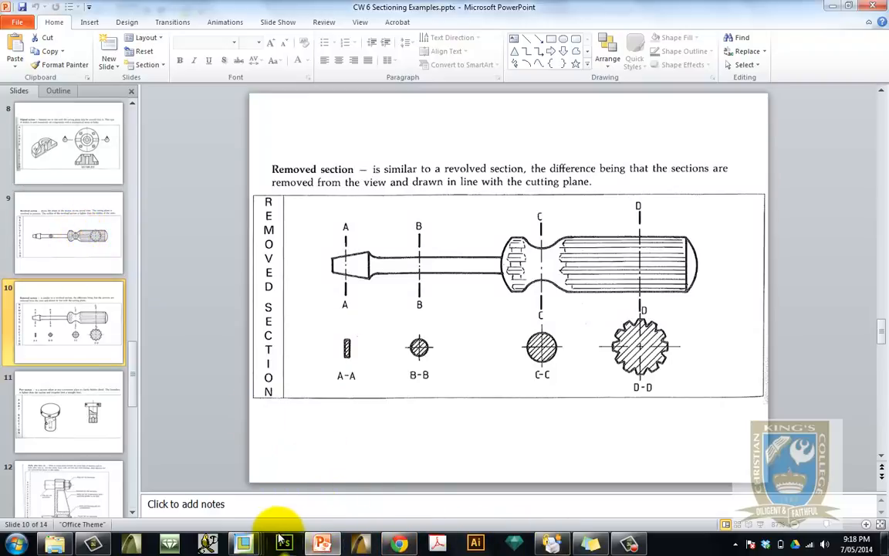
Switch back to the TOWBALL_DETAILS drawing in Creo Parametric and place a revolved view to the right of the bolt's front view
{"action": "mouse_move", "coordinate": [244, 541]}
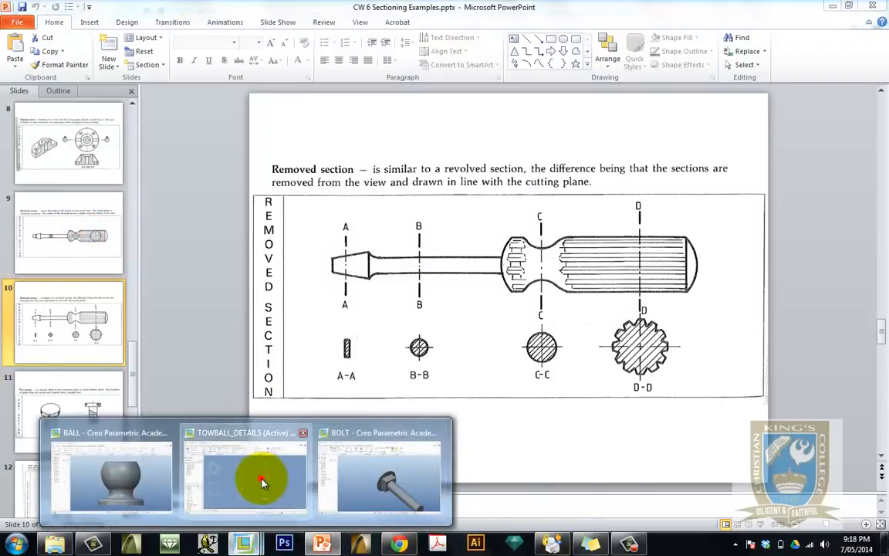
{"action": "left_click", "coordinate": [263, 433]}
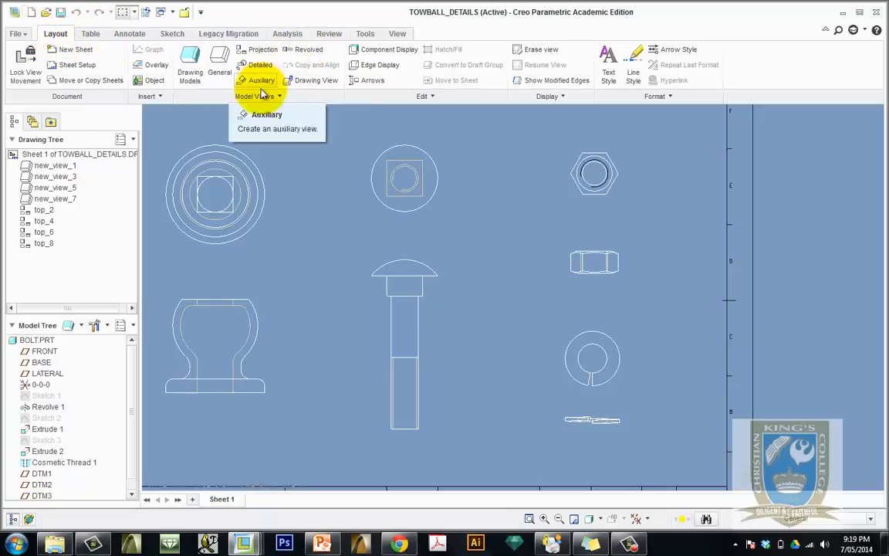
{"action": "left_click", "coordinate": [308, 51]}
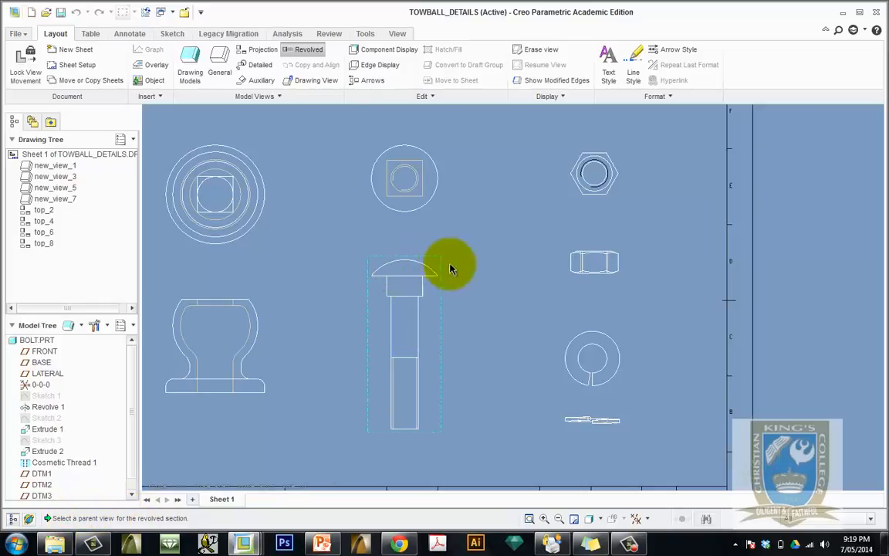
{"action": "left_click", "coordinate": [415, 308]}
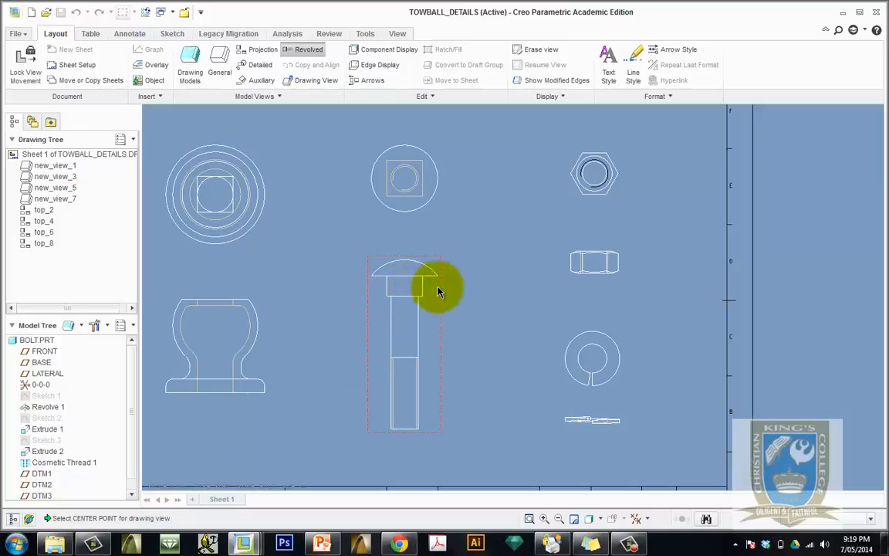
{"action": "left_click", "coordinate": [491, 289]}
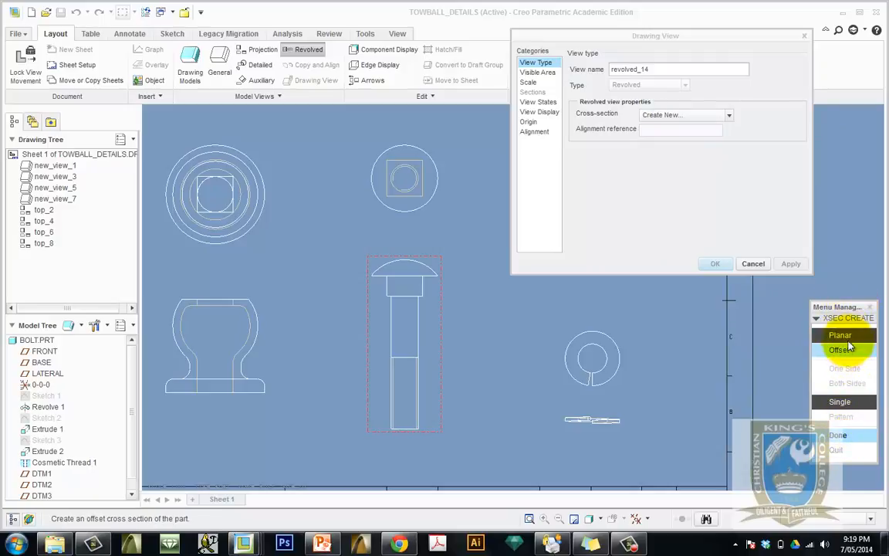
Create a planar single cross-section named A for the bolt's revolved view
{"action": "left_click", "coordinate": [852, 439]}
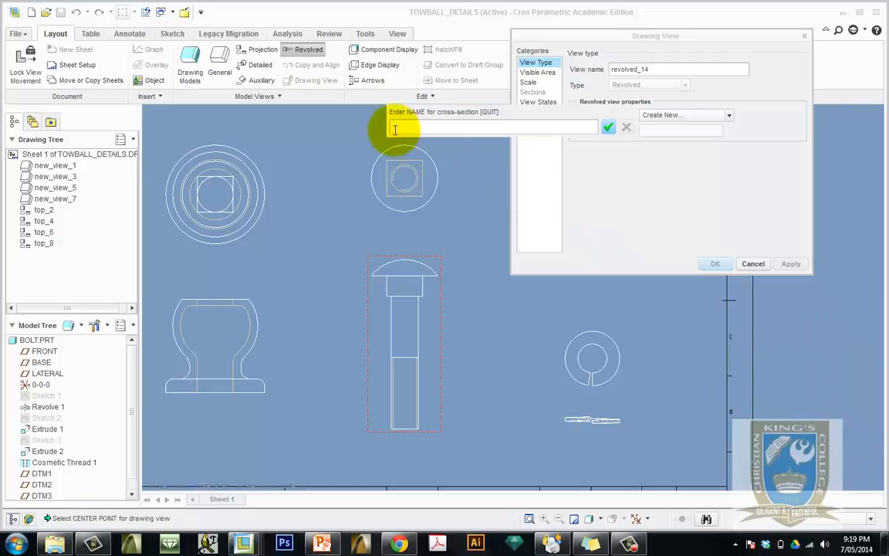
{"action": "type", "text": "A"}
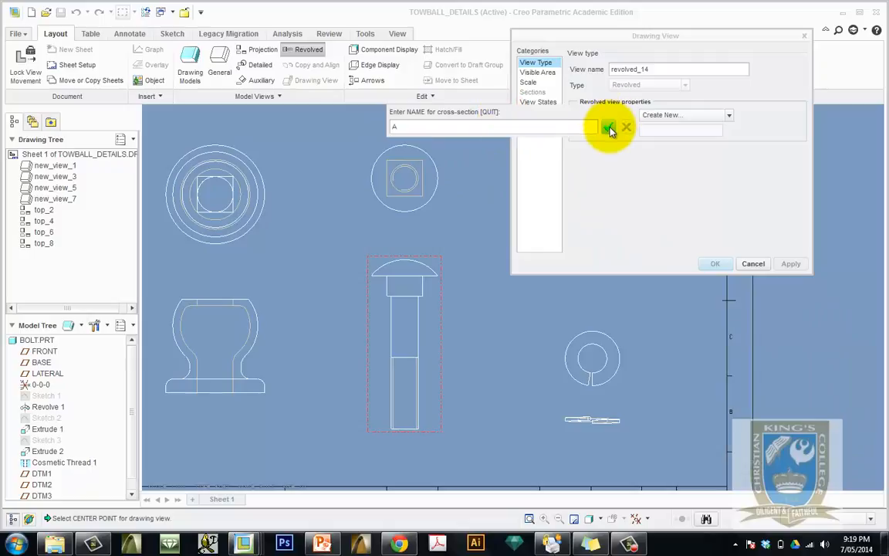
{"action": "left_click", "coordinate": [609, 128]}
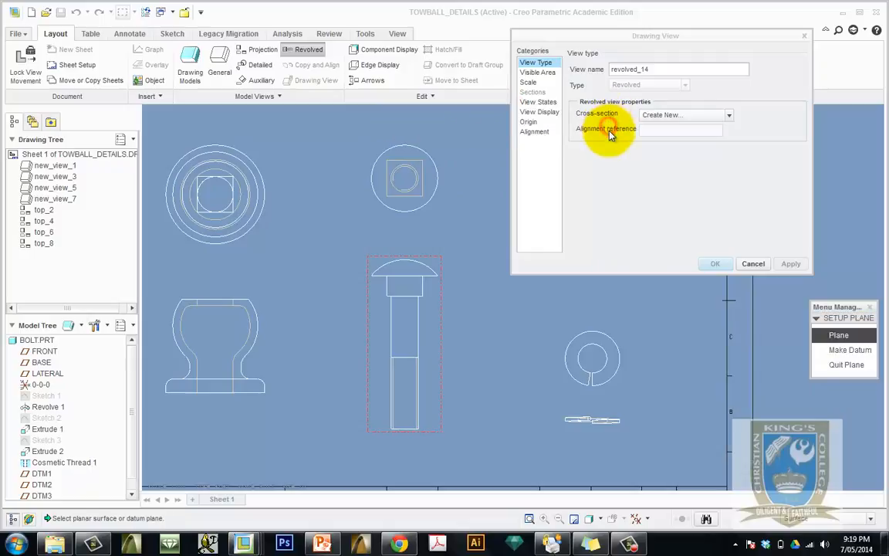
Make a new offset datum plane as the cutting plane, referencing the square neck's face in the bolt's top view
{"action": "left_click", "coordinate": [830, 337]}
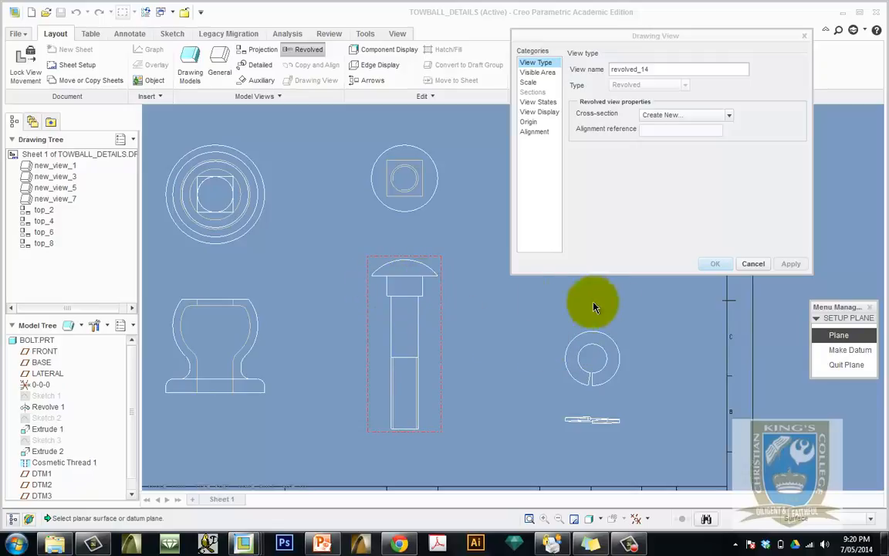
{"action": "left_click", "coordinate": [817, 349]}
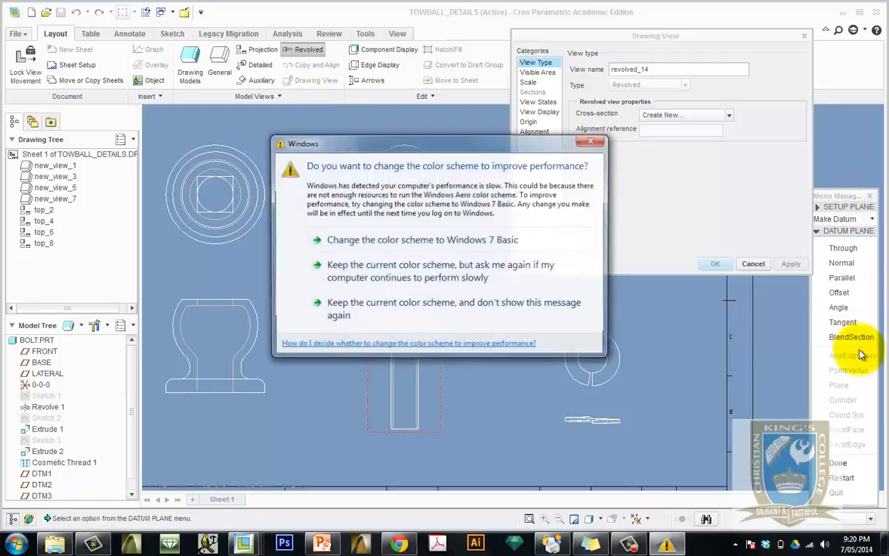
{"action": "left_click", "coordinate": [589, 140]}
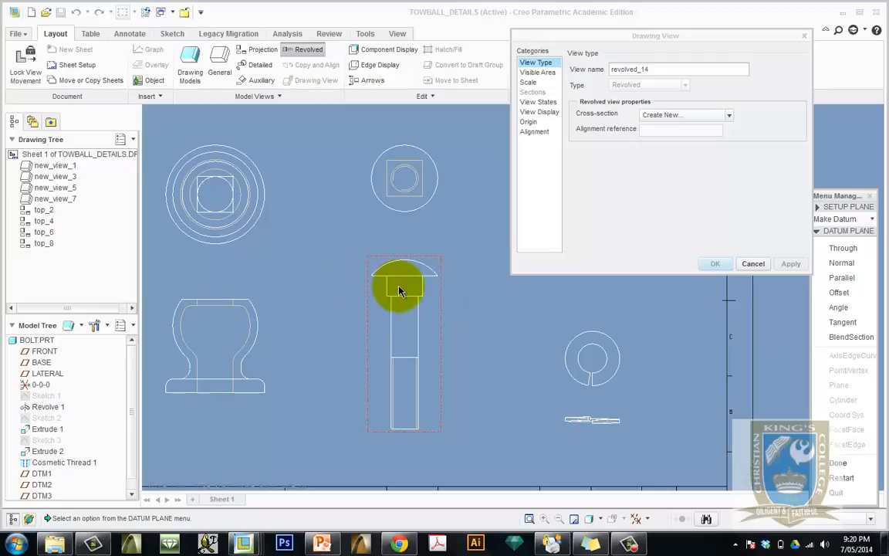
{"action": "left_click", "coordinate": [839, 293]}
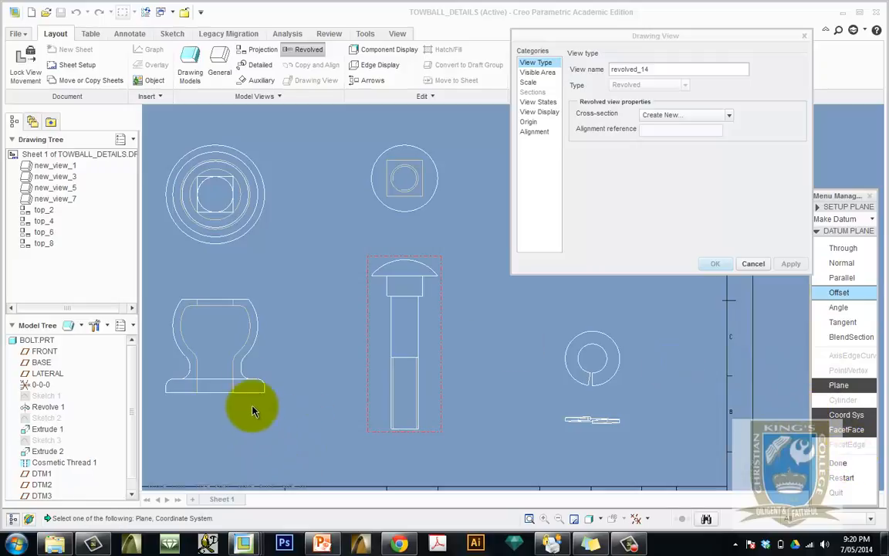
{"action": "left_click", "coordinate": [419, 177]}
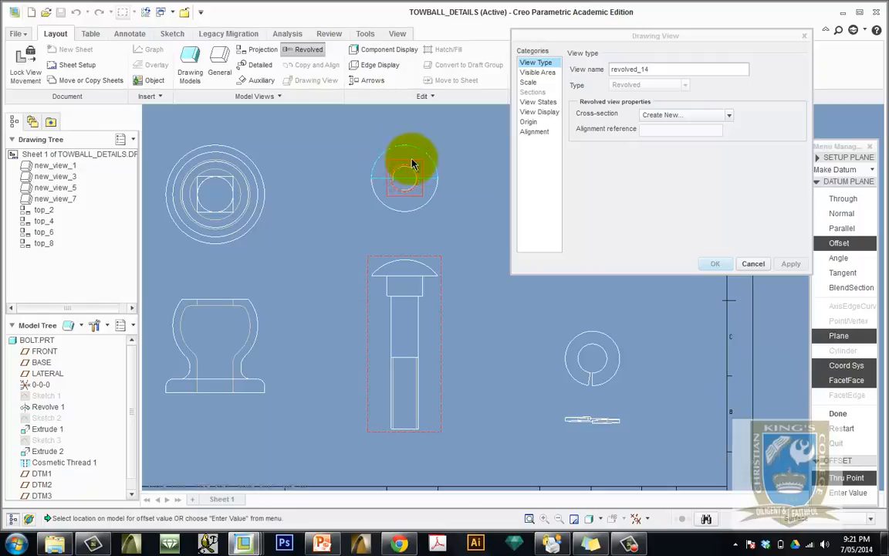
{"action": "left_click", "coordinate": [392, 192]}
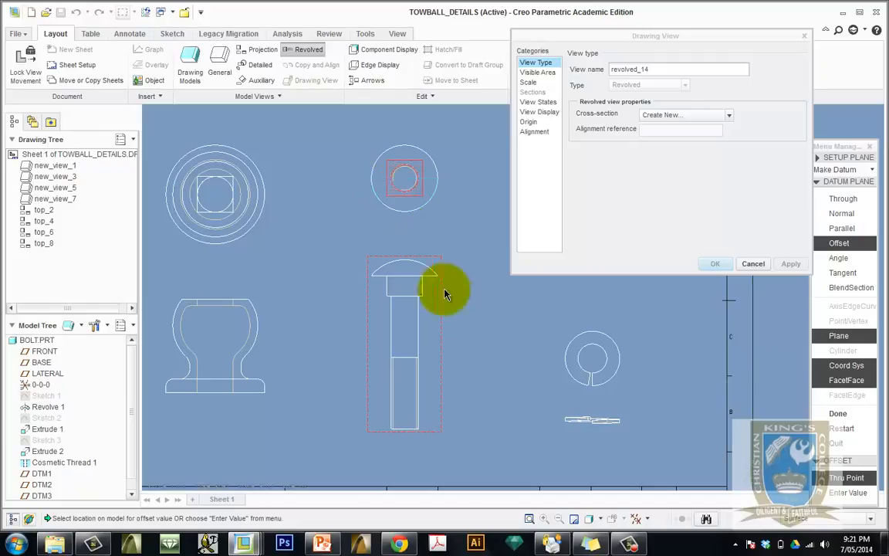
Pass the offset datum plane through a point on the bolt's square neck and apply cross-section A to the revolved view
{"action": "left_click", "coordinate": [852, 479]}
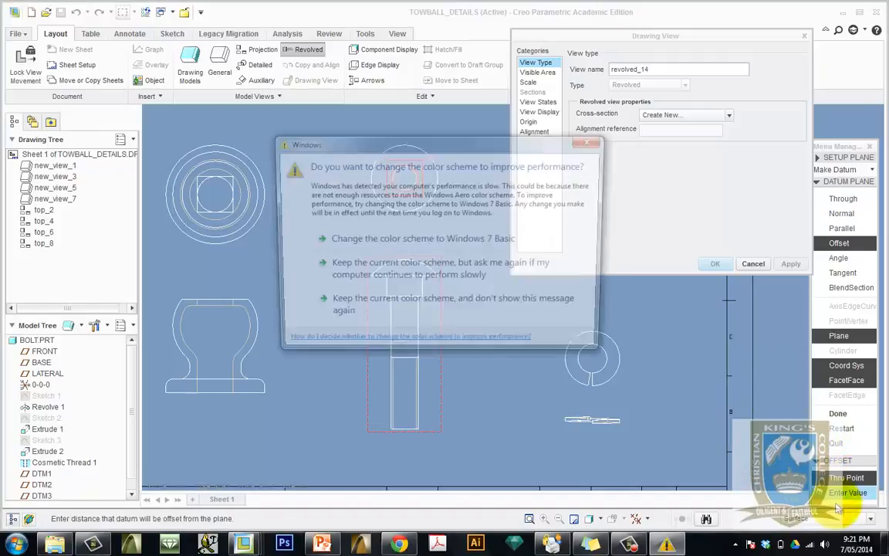
{"action": "left_click", "coordinate": [591, 137]}
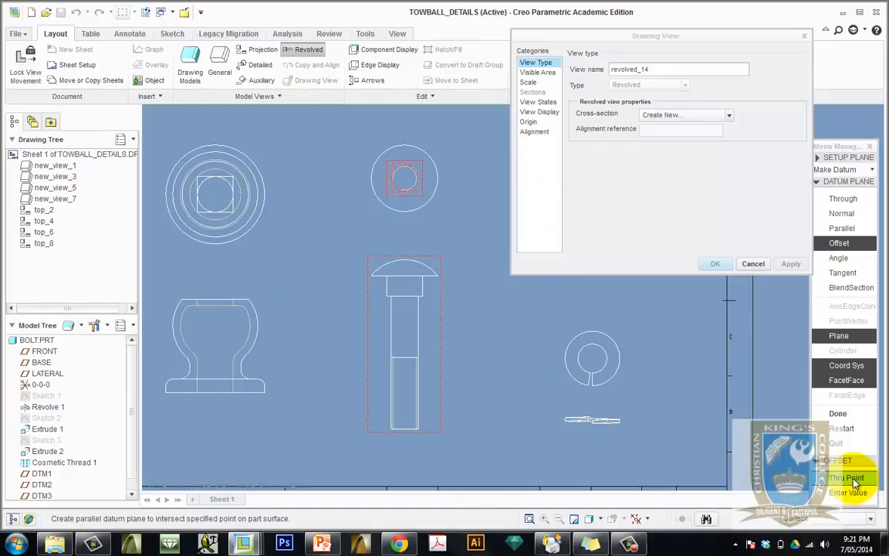
{"action": "left_click", "coordinate": [853, 479]}
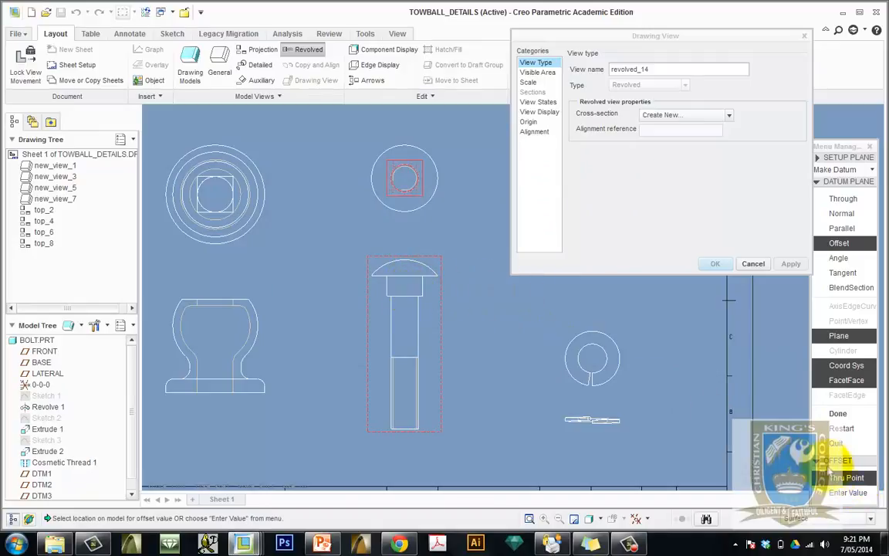
{"action": "left_click", "coordinate": [418, 290]}
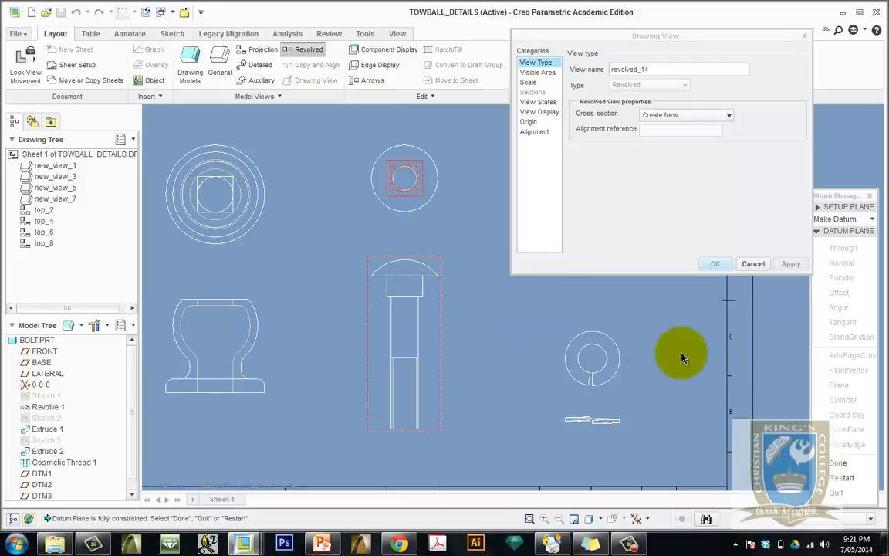
{"action": "left_click", "coordinate": [839, 463]}
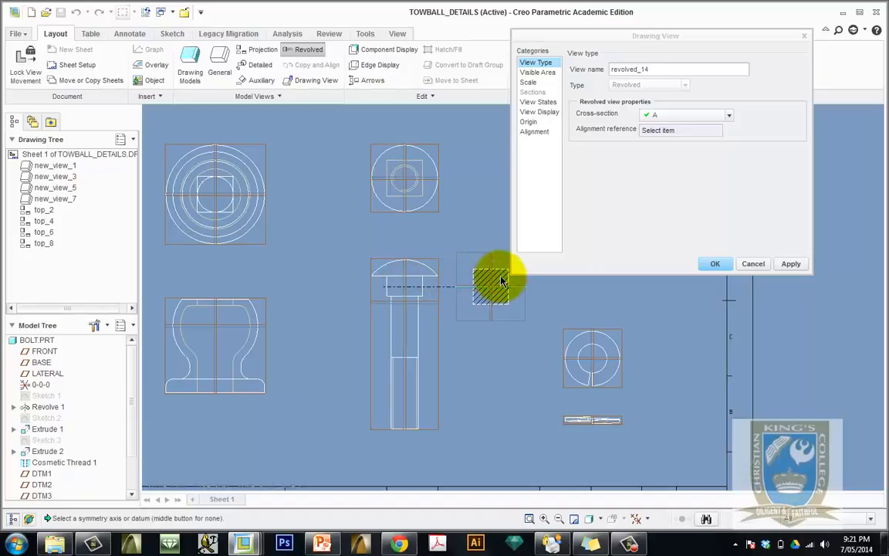
{"action": "left_click", "coordinate": [789, 263]}
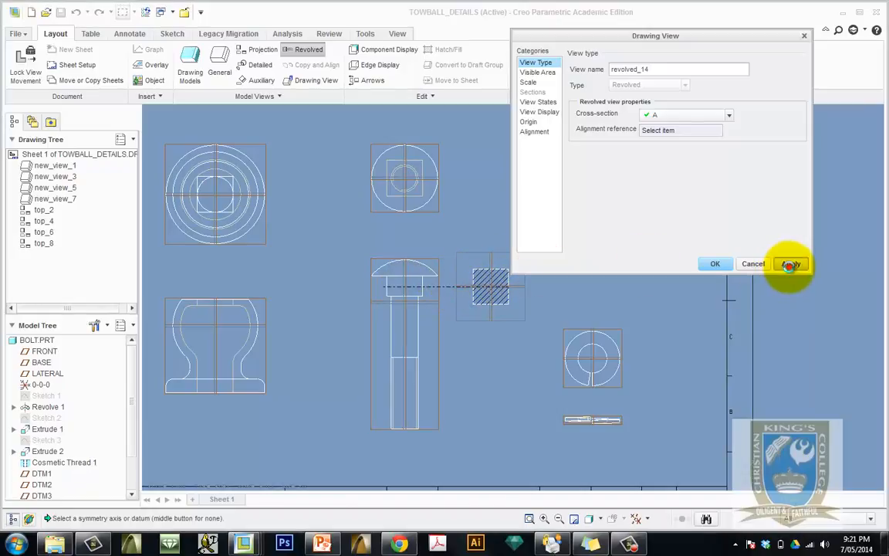
{"action": "left_click", "coordinate": [753, 263]}
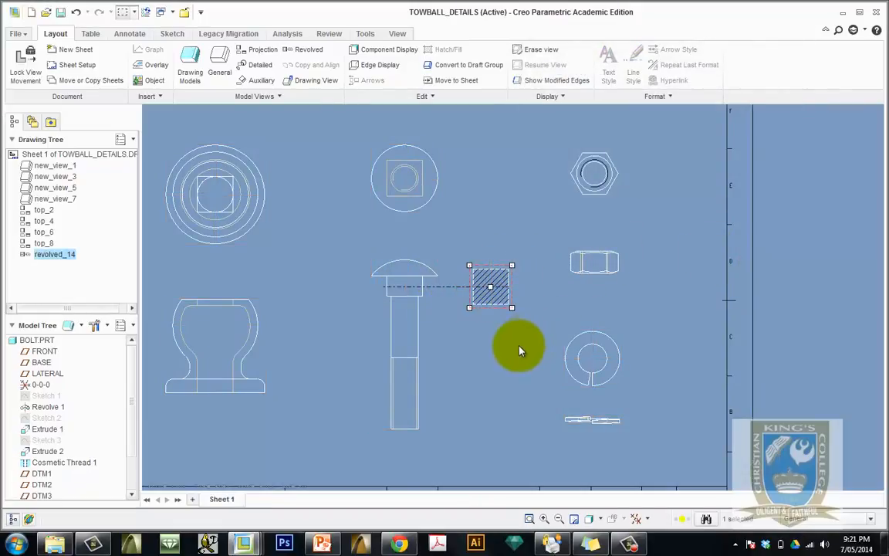
{"action": "left_click", "coordinate": [510, 352]}
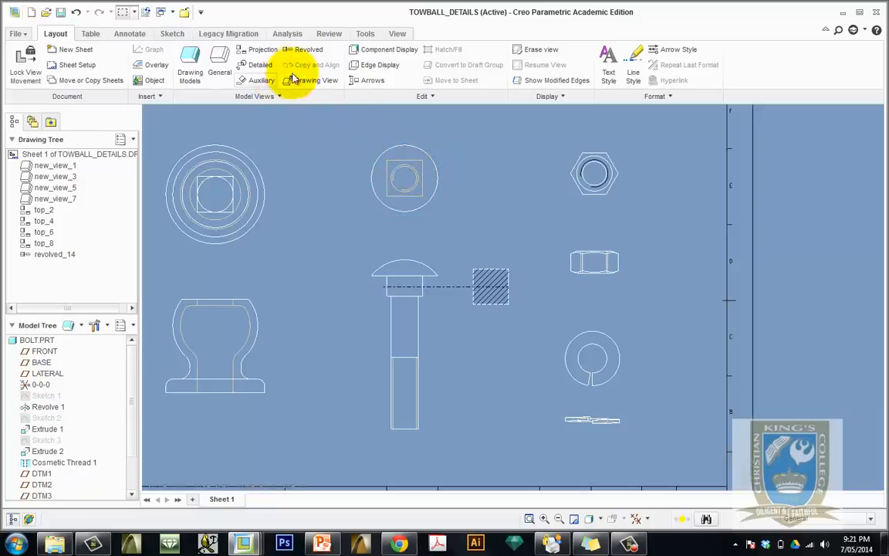
{"action": "left_click", "coordinate": [312, 53]}
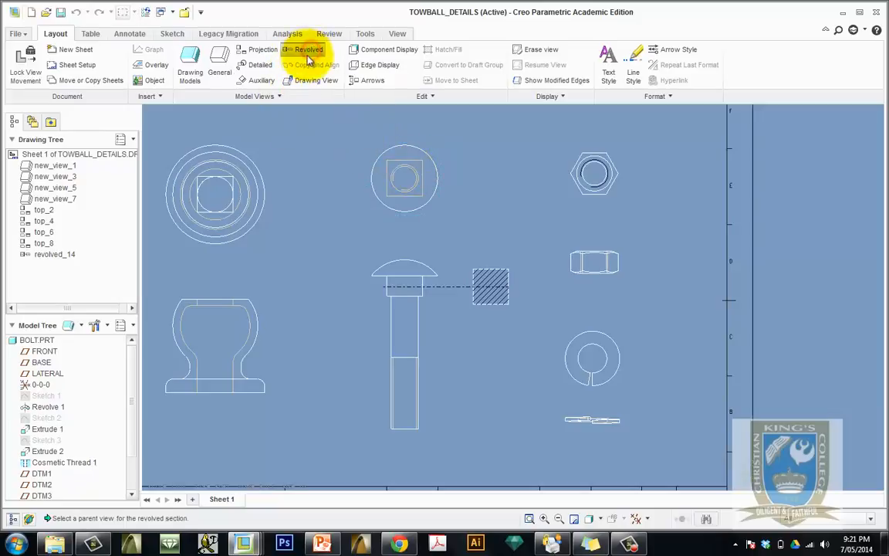
{"action": "left_click", "coordinate": [406, 325]}
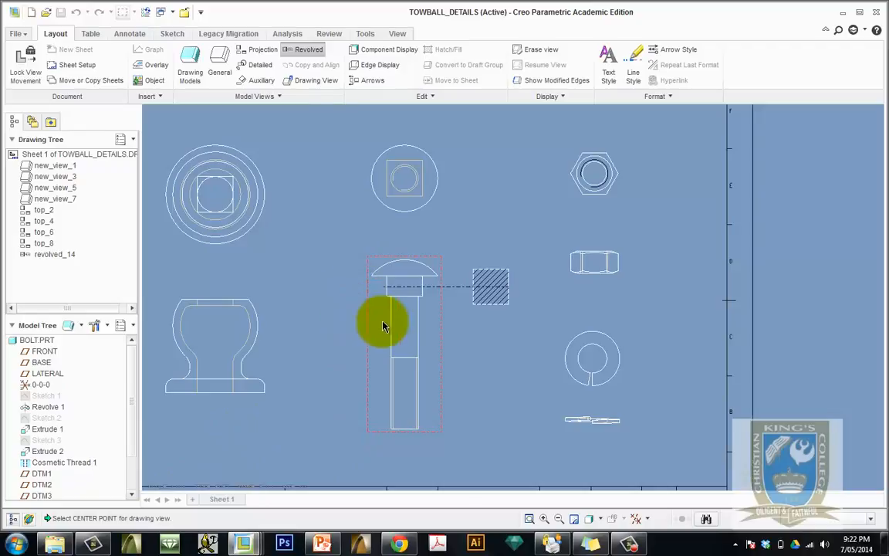
{"action": "left_click", "coordinate": [336, 330]}
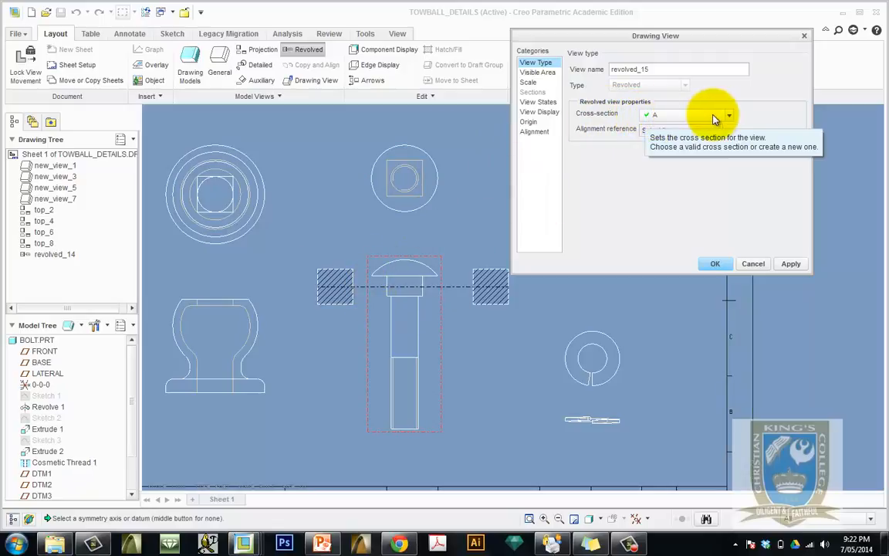
{"action": "left_click", "coordinate": [754, 262]}
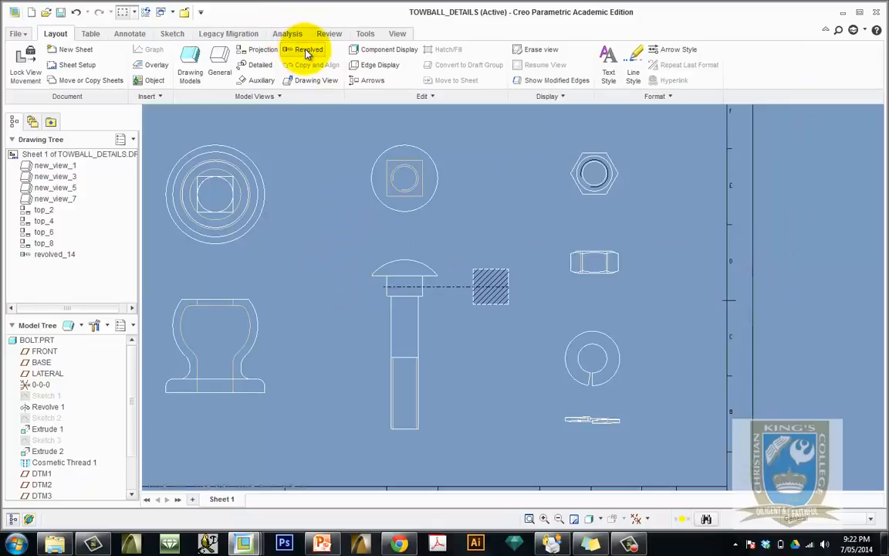
Place a second revolved view of the bolt to the left of its front view, beside the shank
{"action": "left_click", "coordinate": [391, 303]}
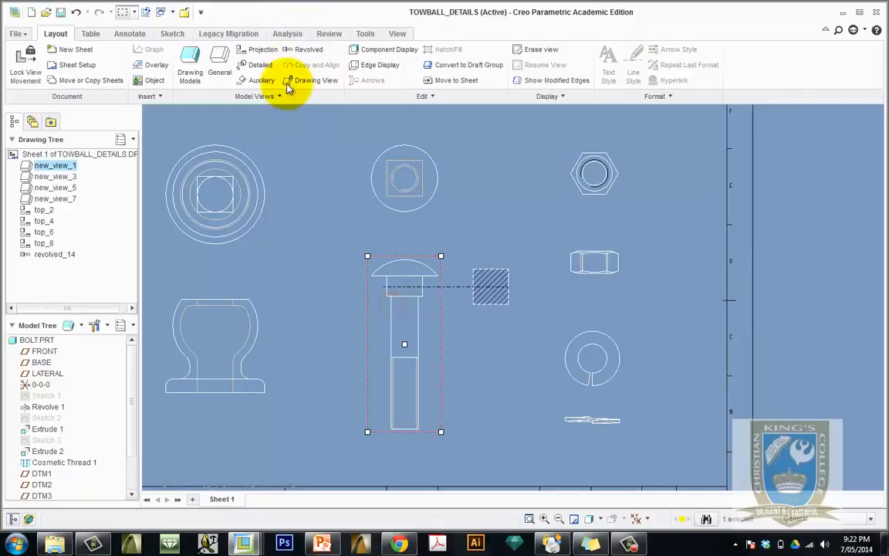
{"action": "left_click", "coordinate": [309, 51]}
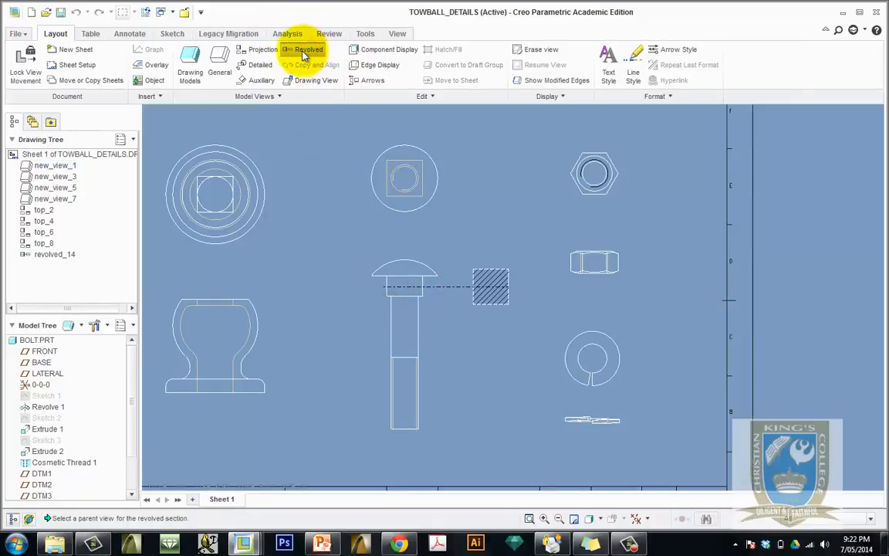
{"action": "left_click", "coordinate": [385, 339]}
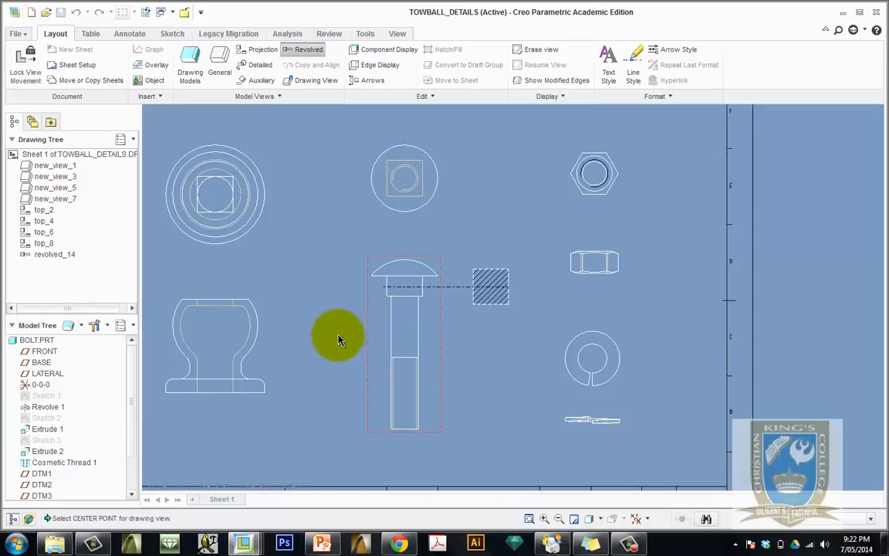
{"action": "left_click", "coordinate": [344, 334]}
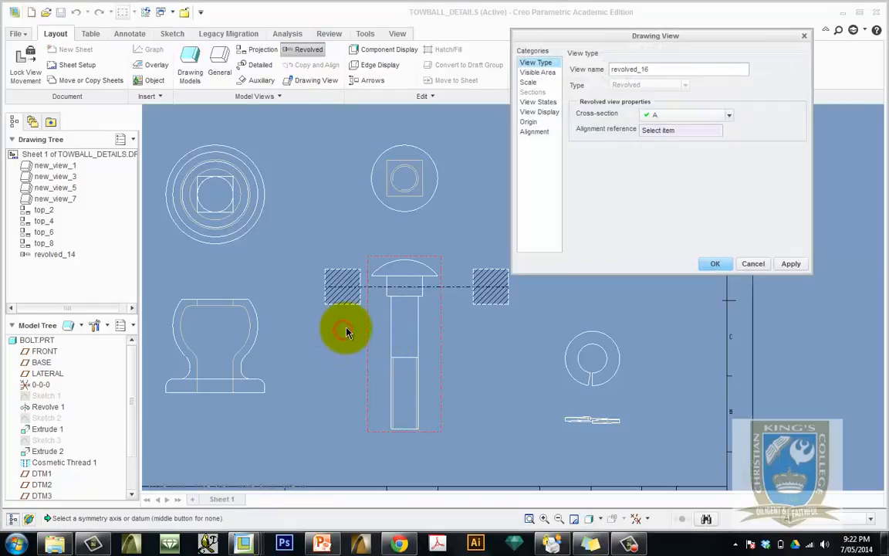
Create a planar single cross-section named B for the revolved view beside the bolt's shank
{"action": "left_click", "coordinate": [729, 116]}
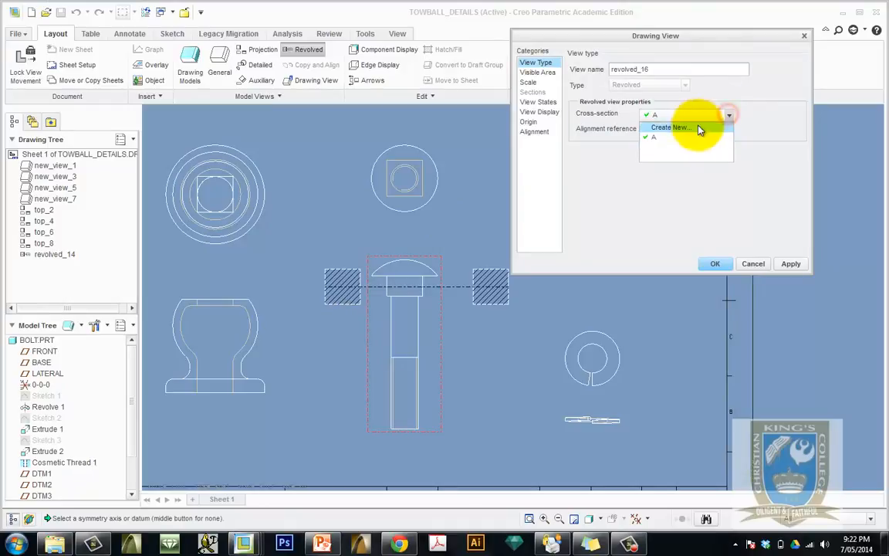
{"action": "left_click", "coordinate": [681, 128]}
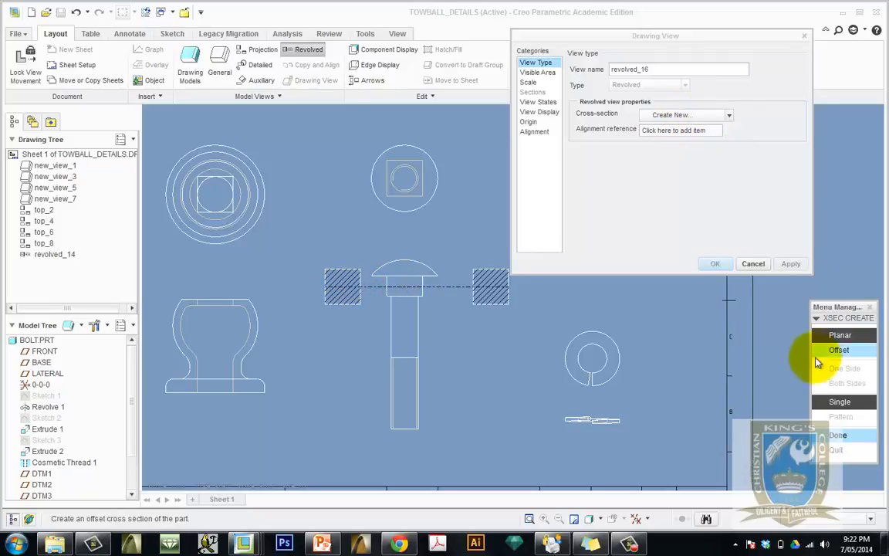
{"action": "left_click", "coordinate": [861, 437]}
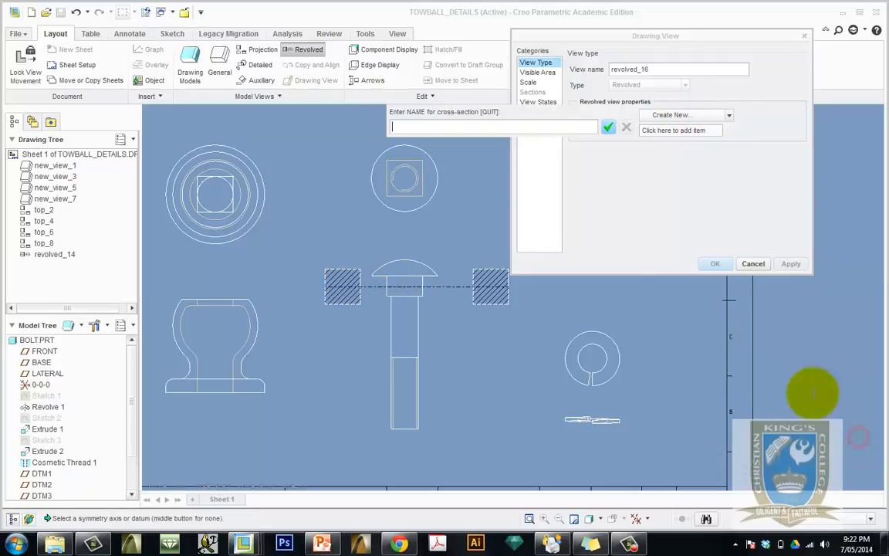
{"action": "type", "text": "B"}
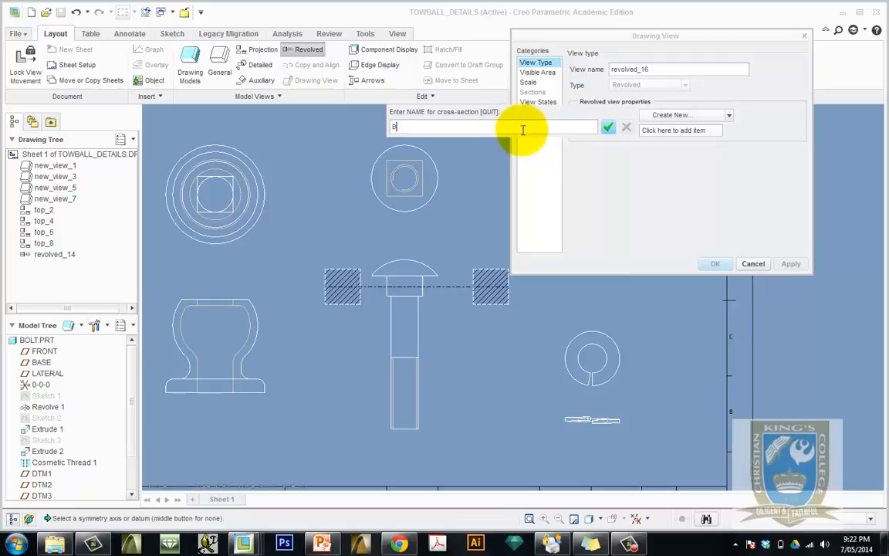
{"action": "left_click", "coordinate": [607, 128]}
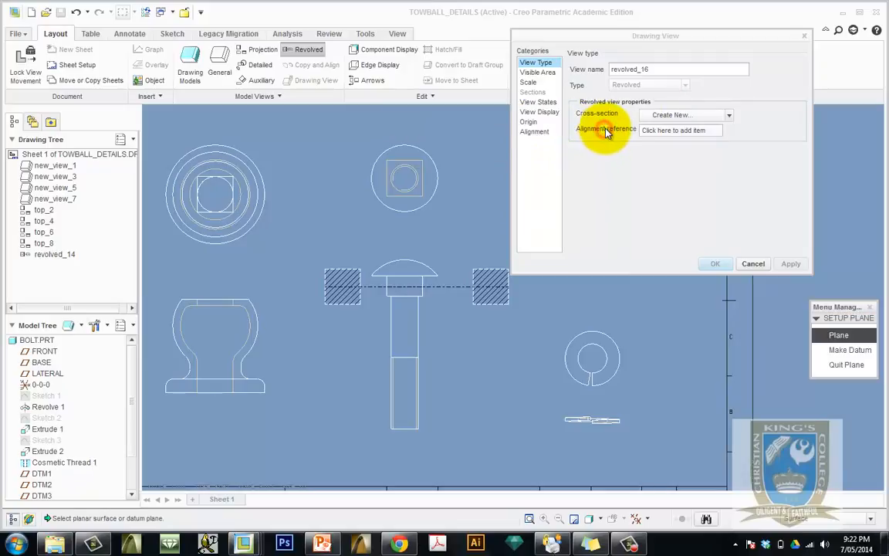
Make an offset datum plane as section B's cutting plane, referencing the square neck's face in the bolt's top view
{"action": "left_click", "coordinate": [854, 348]}
{"action": "left_click", "coordinate": [839, 291]}
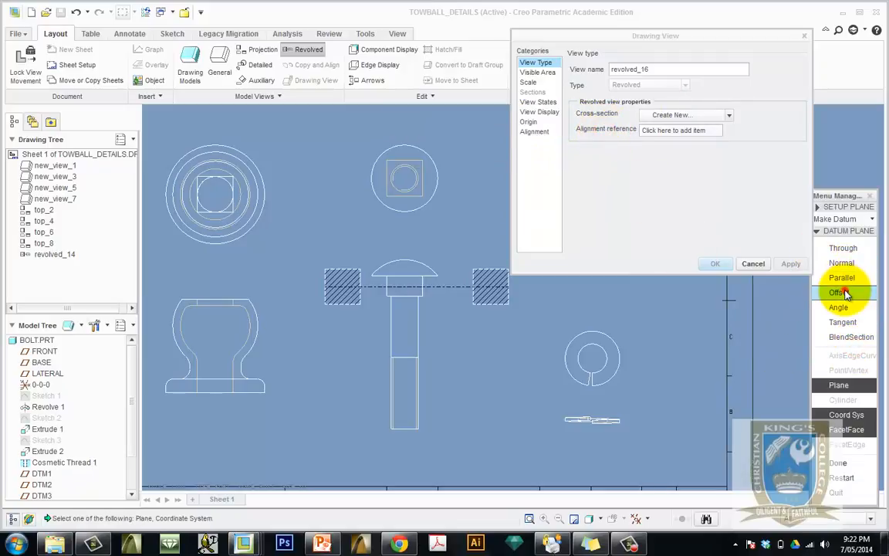
{"action": "left_click", "coordinate": [421, 170]}
{"action": "left_click", "coordinate": [421, 172]}
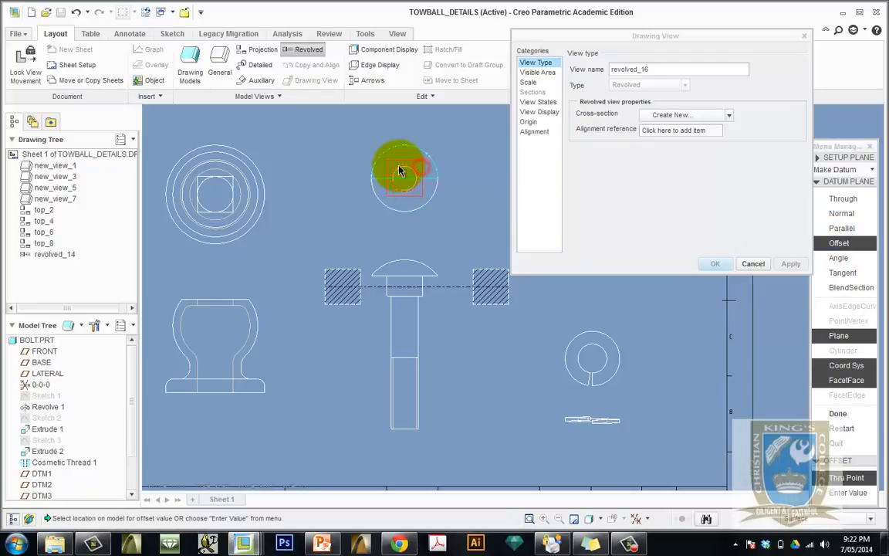
Pass section B's datum plane through a point on the plain shank above the thread and apply cross-section B to the revolved view
{"action": "left_click", "coordinate": [392, 336]}
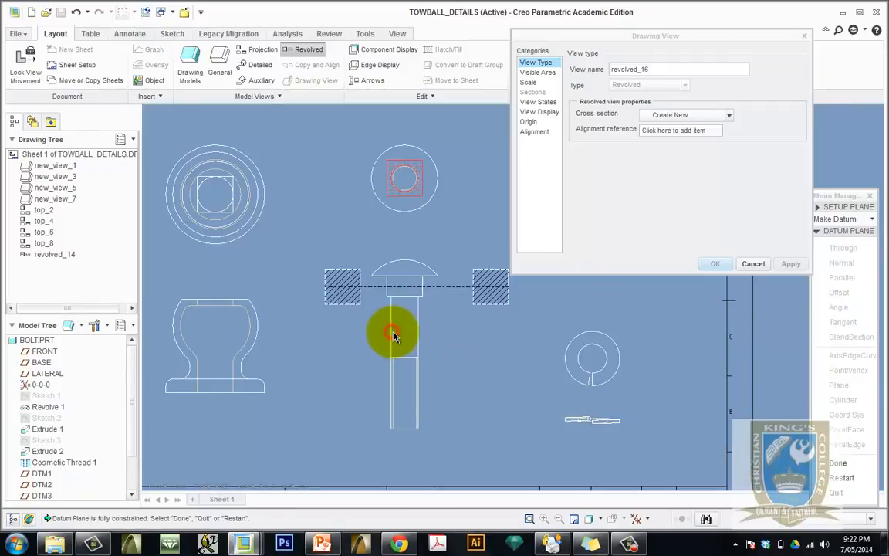
{"action": "left_click", "coordinate": [837, 463]}
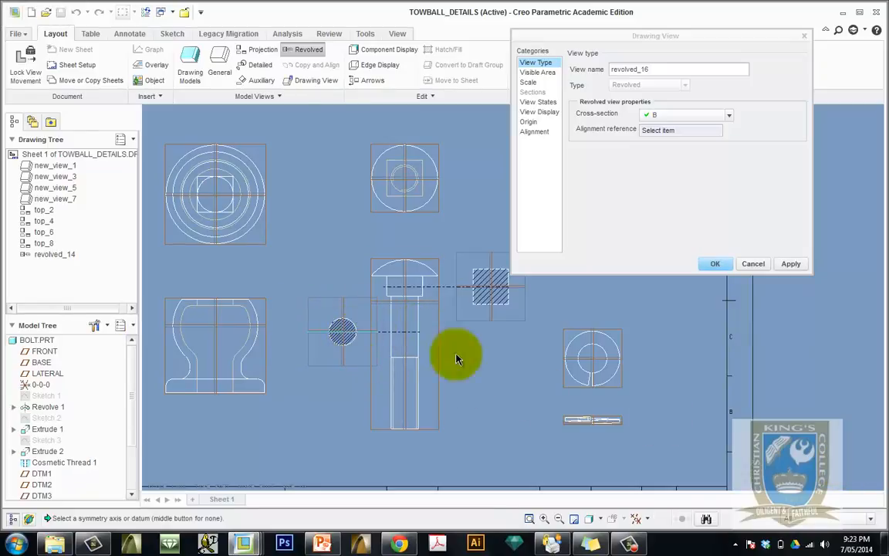
{"action": "left_click", "coordinate": [788, 264]}
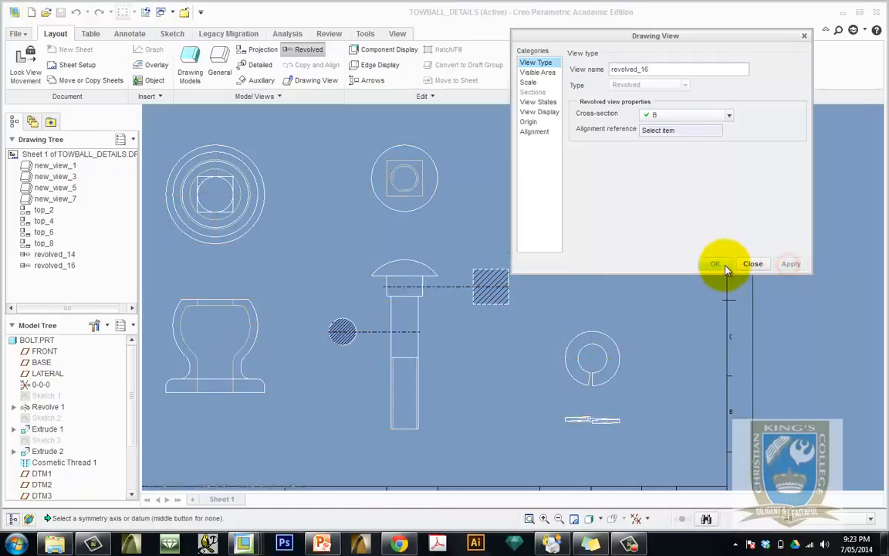
{"action": "left_click", "coordinate": [752, 264]}
{"action": "left_click", "coordinate": [346, 389]}
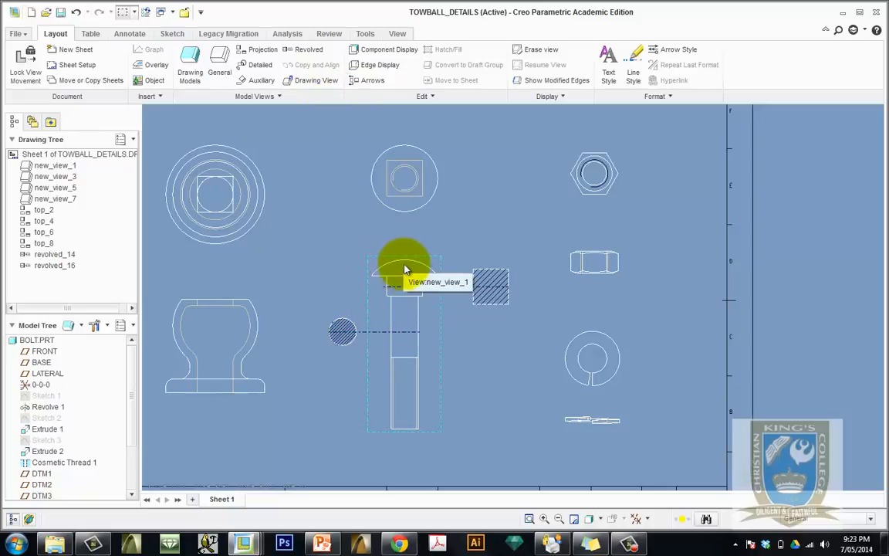
Place a third revolved view of the bolt to the left of its front view, level with the domed head
{"action": "left_click", "coordinate": [309, 50]}
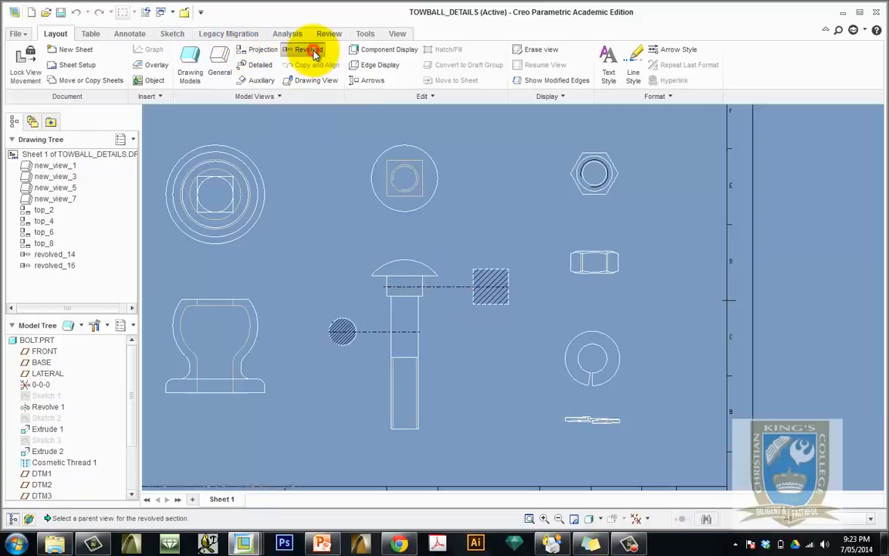
{"action": "left_click", "coordinate": [405, 310]}
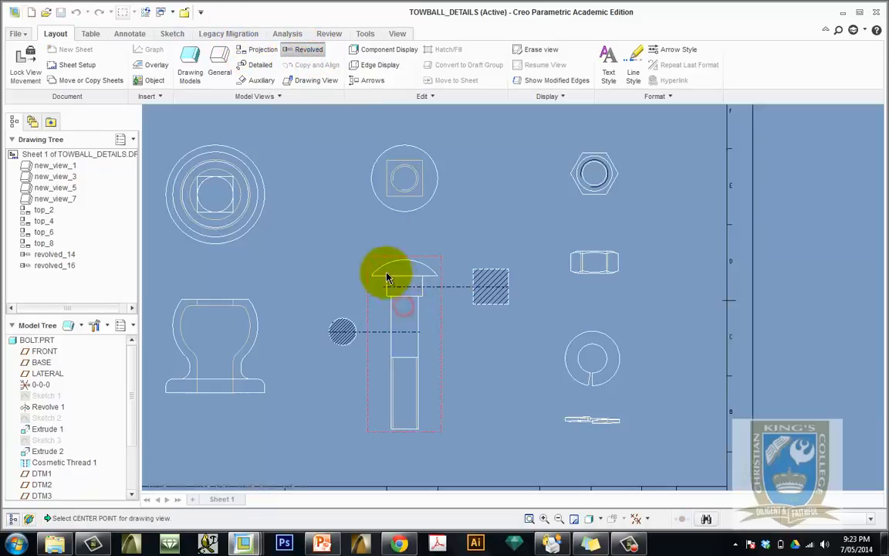
{"action": "left_click", "coordinate": [334, 270]}
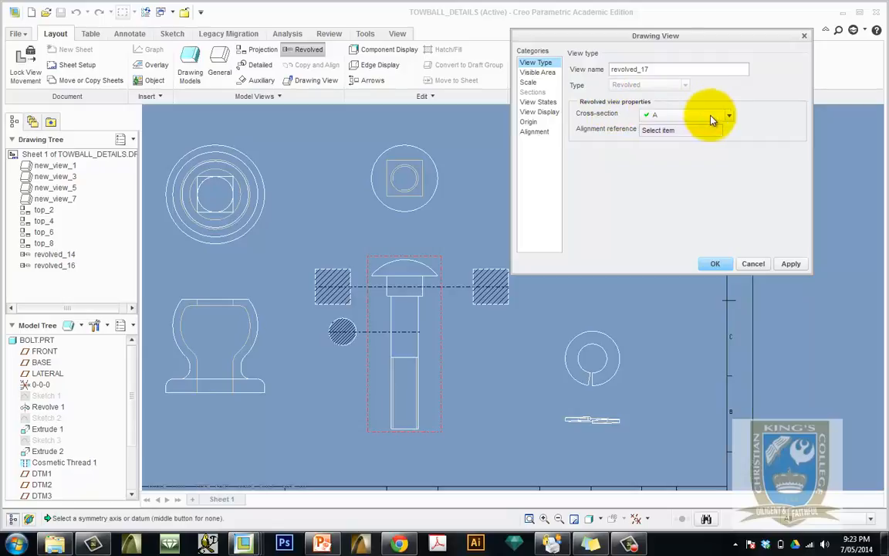
Create a planar single cross-section named C for the revolved view beside the bolt's head
{"action": "left_click", "coordinate": [730, 116]}
{"action": "left_click", "coordinate": [676, 130]}
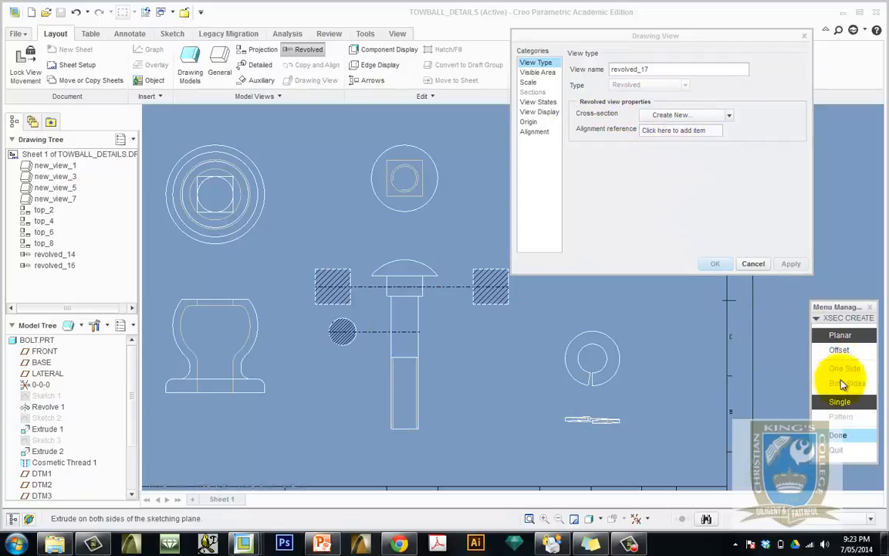
{"action": "left_click", "coordinate": [847, 436]}
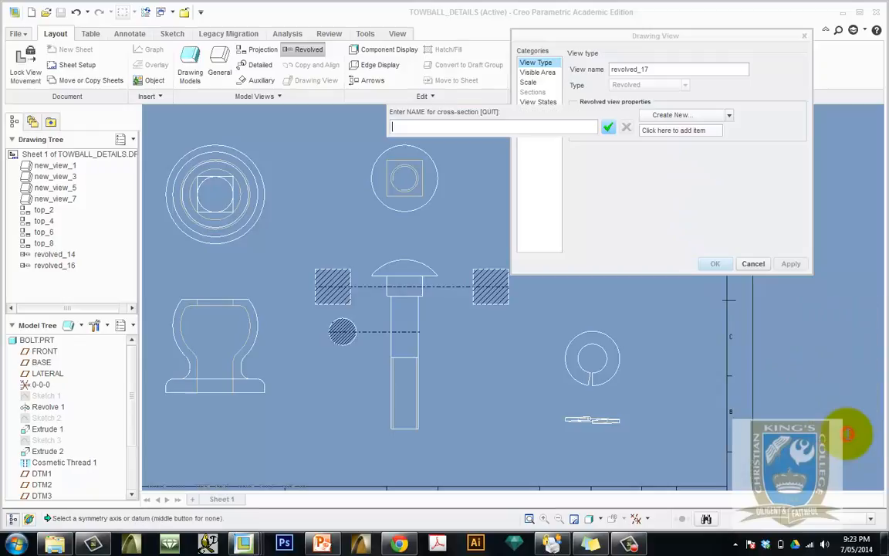
{"action": "type", "text": "c"}
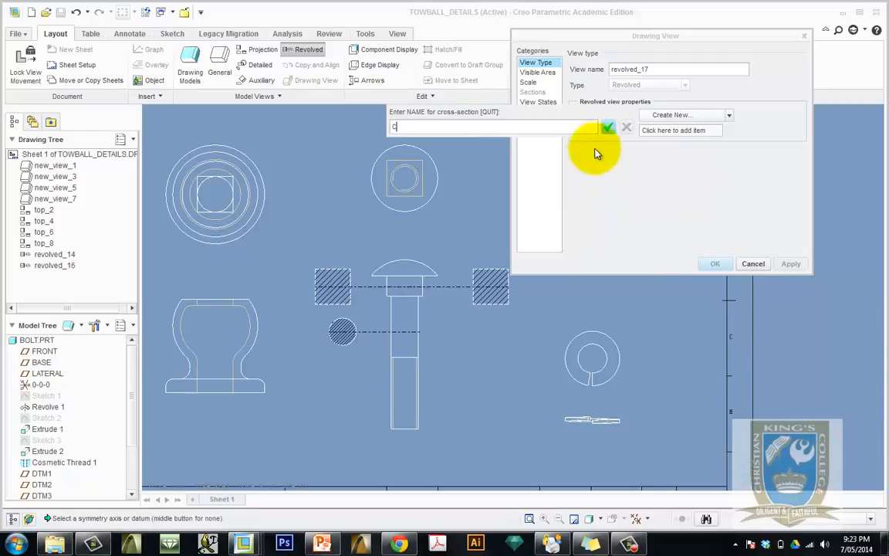
{"action": "left_click", "coordinate": [608, 127]}
Make an offset datum plane through a point for section C, referencing the square neck's face in the bolt's top view
{"action": "left_click", "coordinate": [845, 349]}
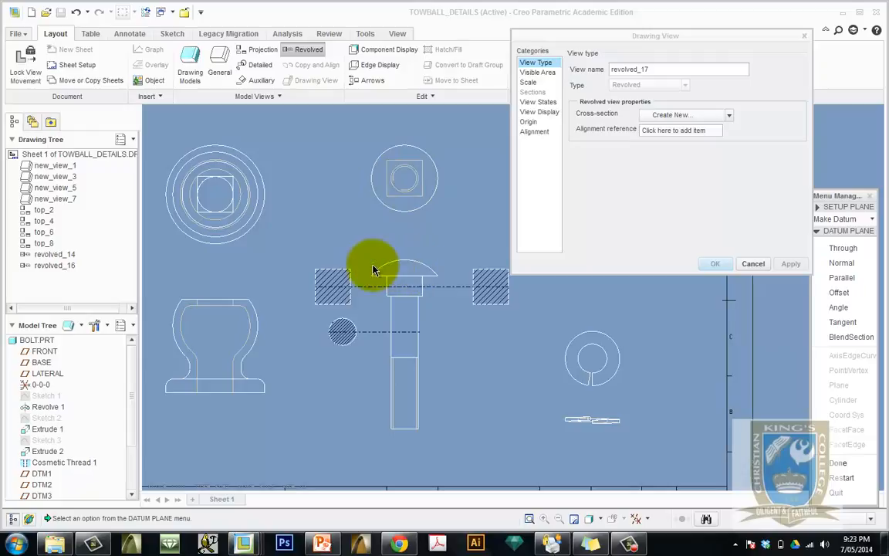
{"action": "left_click", "coordinate": [422, 174]}
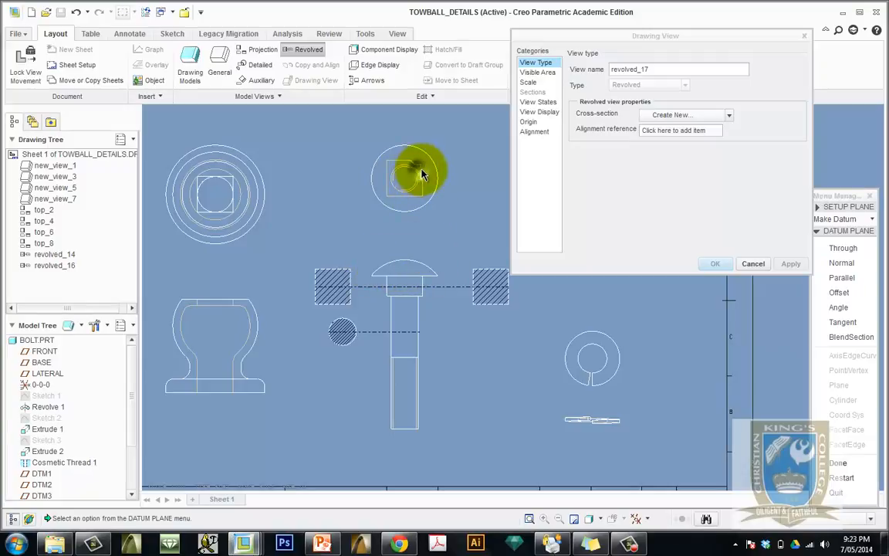
{"action": "left_click", "coordinate": [849, 293]}
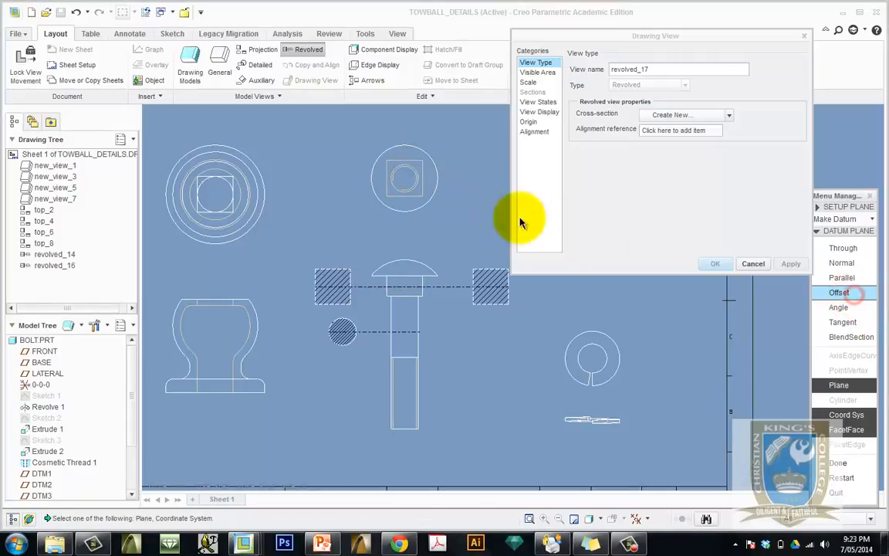
{"action": "left_click", "coordinate": [421, 174]}
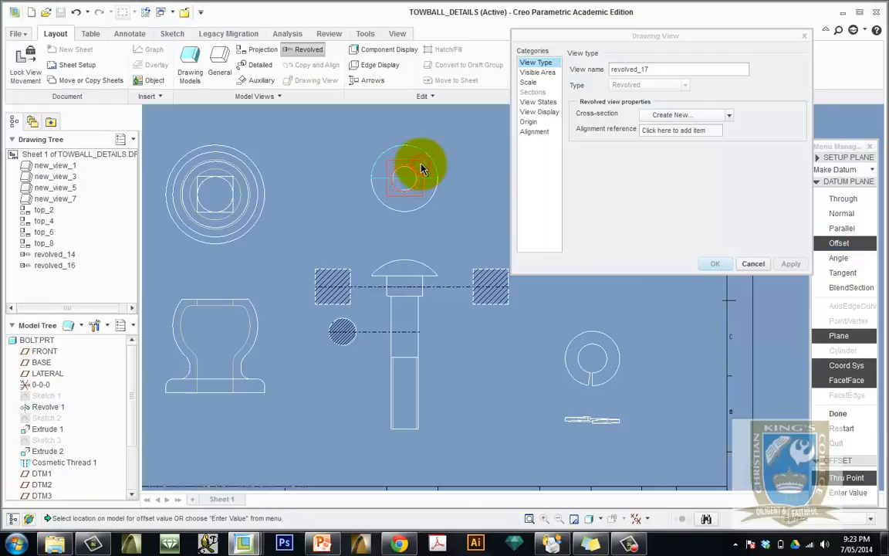
{"action": "left_click", "coordinate": [845, 479]}
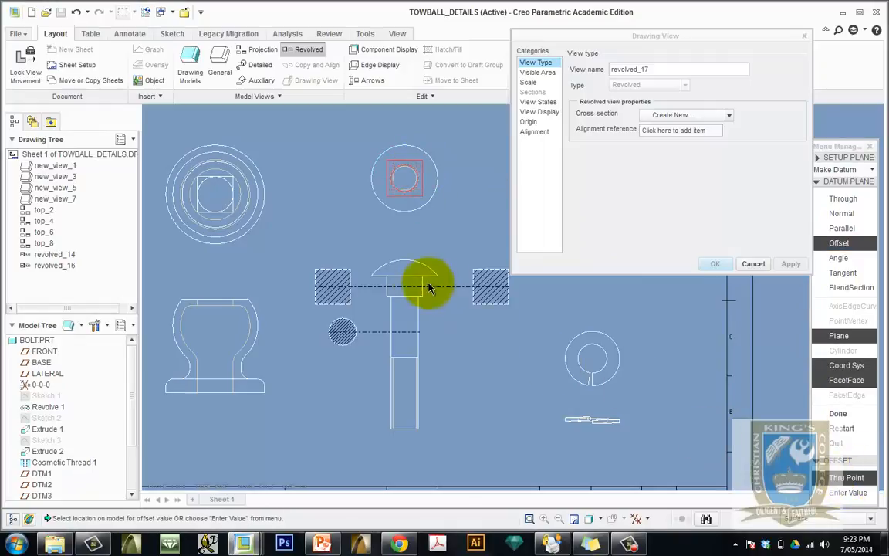
Pass section C's datum plane through a point on the bolt's domed head and apply cross-section C to the revolved view
{"action": "left_click", "coordinate": [383, 267]}
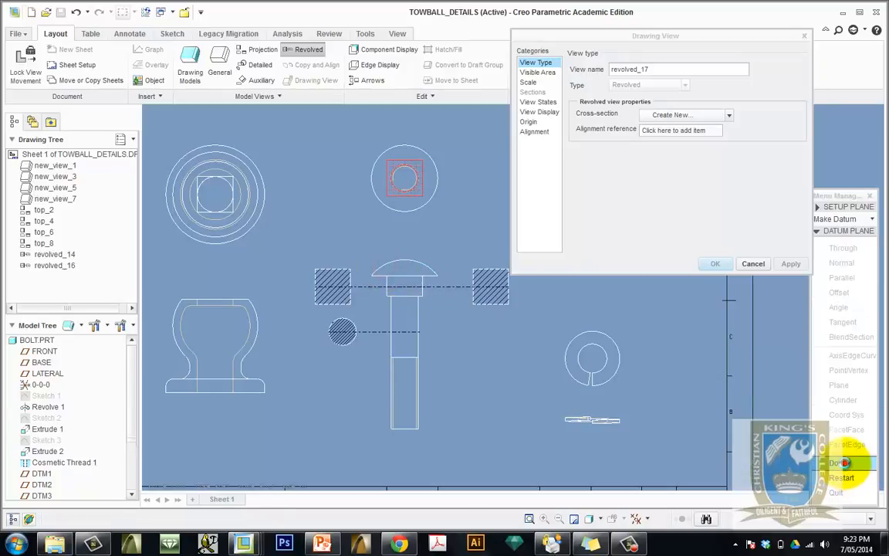
{"action": "left_click", "coordinate": [841, 462]}
{"action": "left_click", "coordinate": [790, 264]}
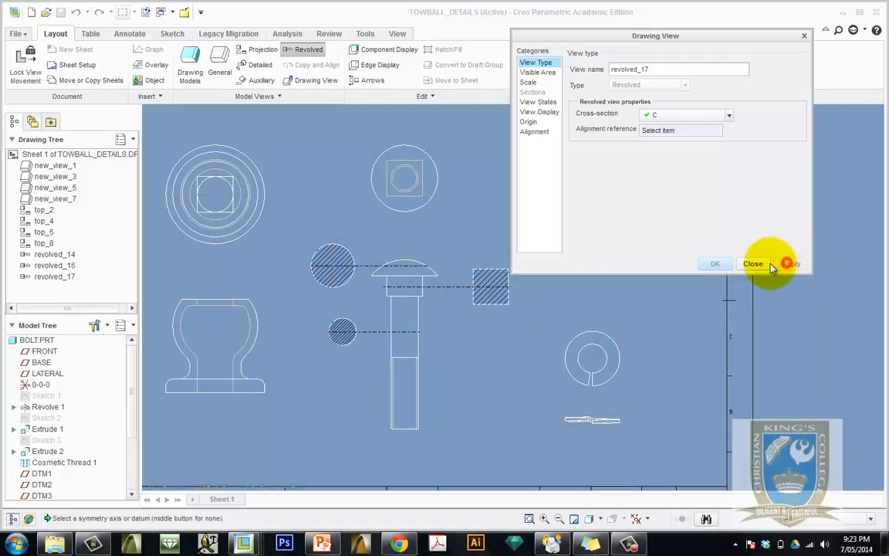
{"action": "left_click", "coordinate": [756, 264]}
{"action": "scroll", "coordinate": [416, 328], "scroll_direction": "down", "scroll_amount": 2}
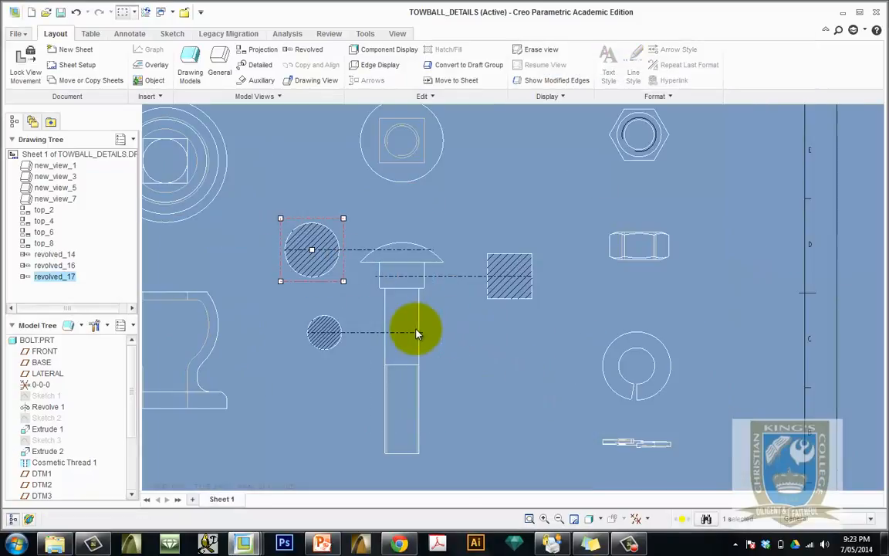
{"action": "left_click", "coordinate": [477, 333]}
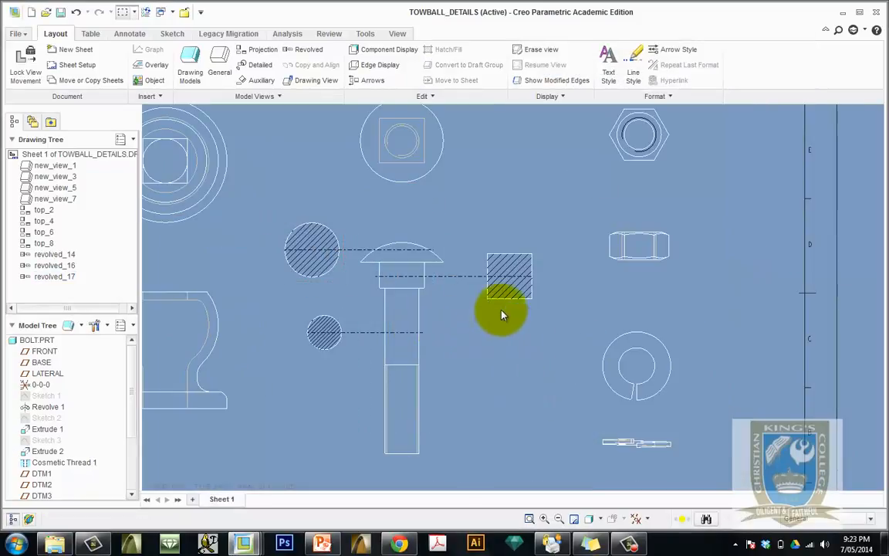